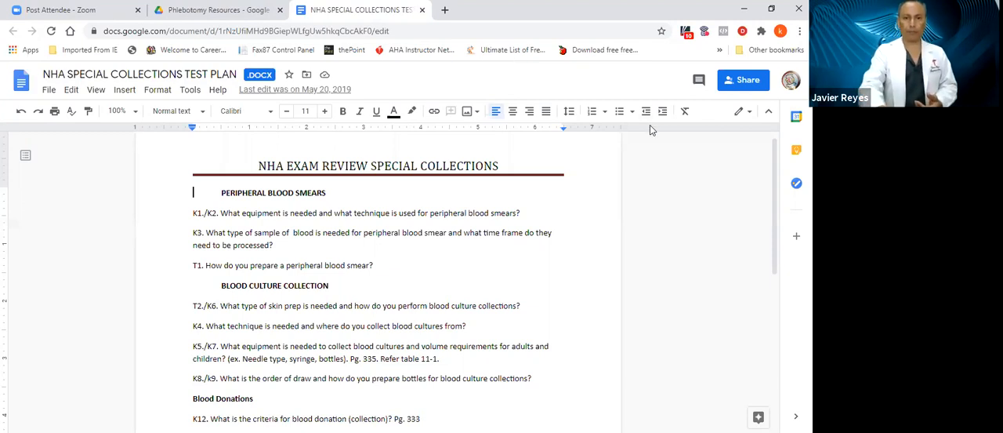
scroll(559, 209, "down", 2)
scroll(558, 209, "down", 2)
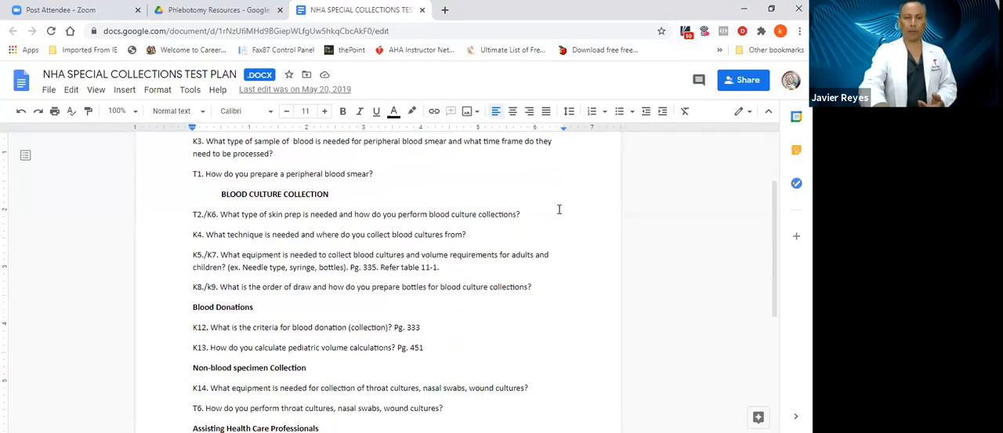
scroll(559, 209, "down", 2)
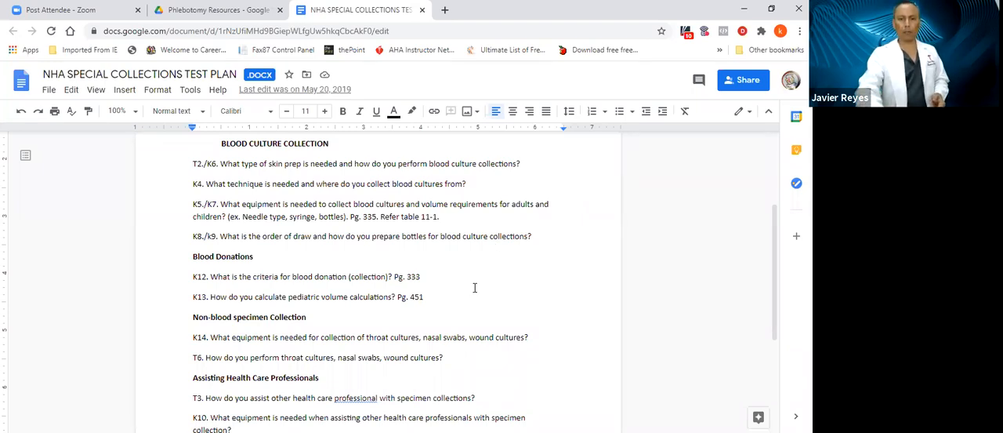
scroll(475, 288, "down", 4)
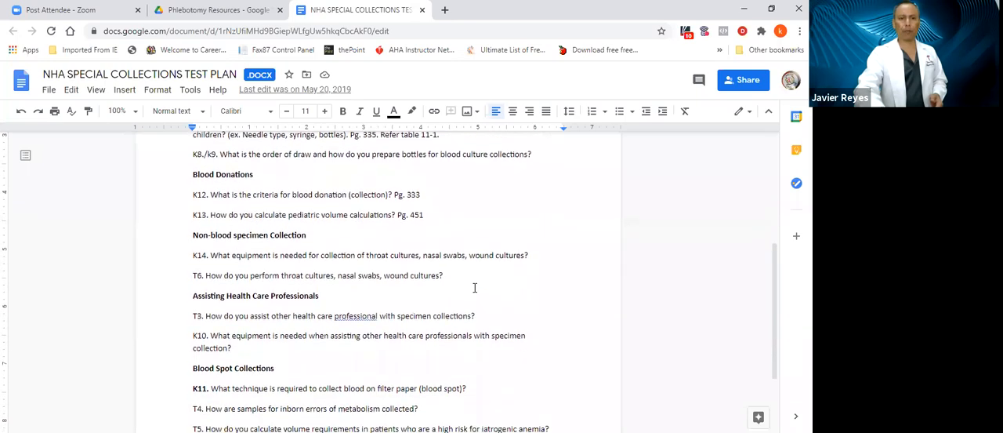
scroll(474, 289, "down", 1)
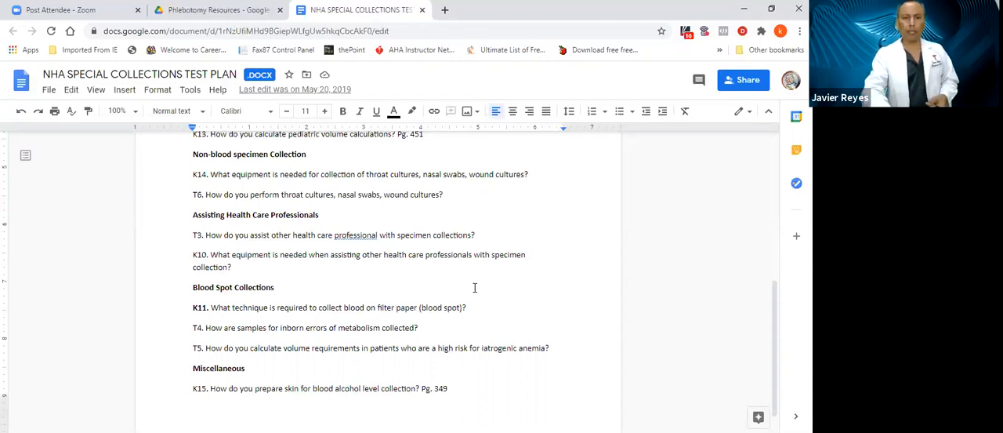
scroll(474, 288, "down", 1)
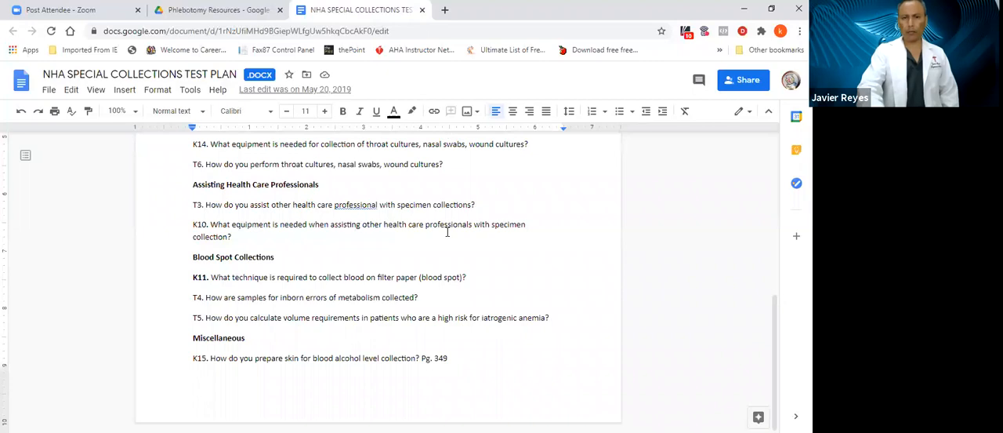
Jump back to the top, showing the NHA Exam Review Special Collections title.
key("ctrl+Home")
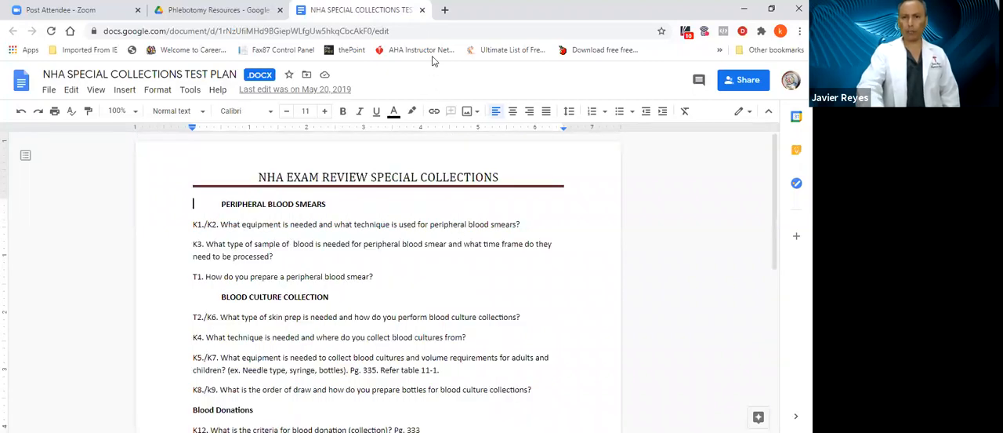